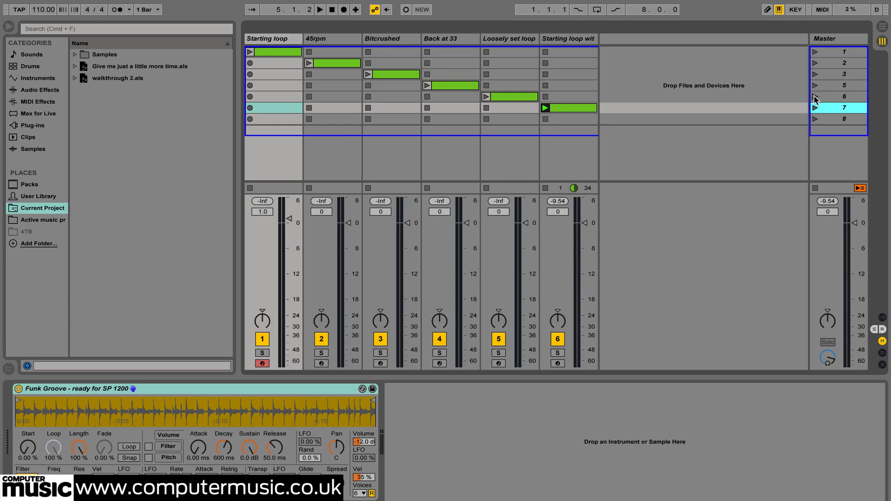
# Step: Launch scene 6 to audition the loosely set loop
pyautogui.click(815, 98)
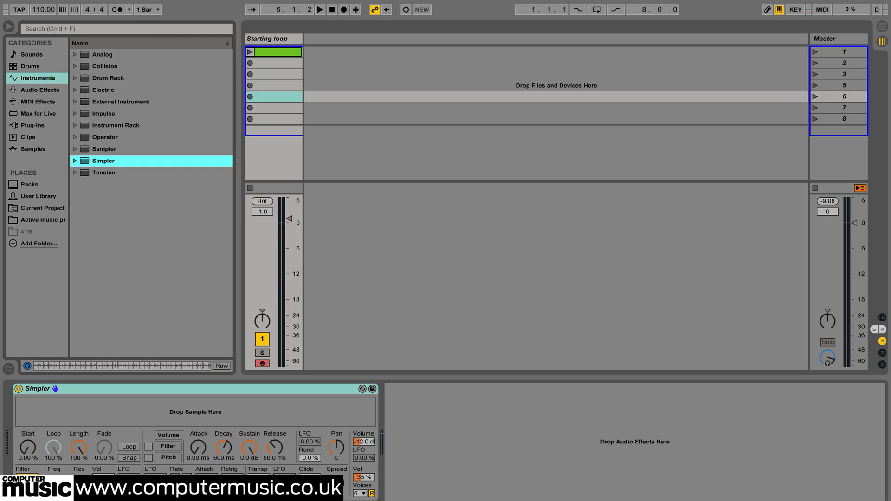
# Step: Load the "Funk Groove - ready for SP 1200" sample into the empty Simpler and audition it at its original pitch
pyautogui.press('super+f')
pyautogui.write('funk groove - rea')
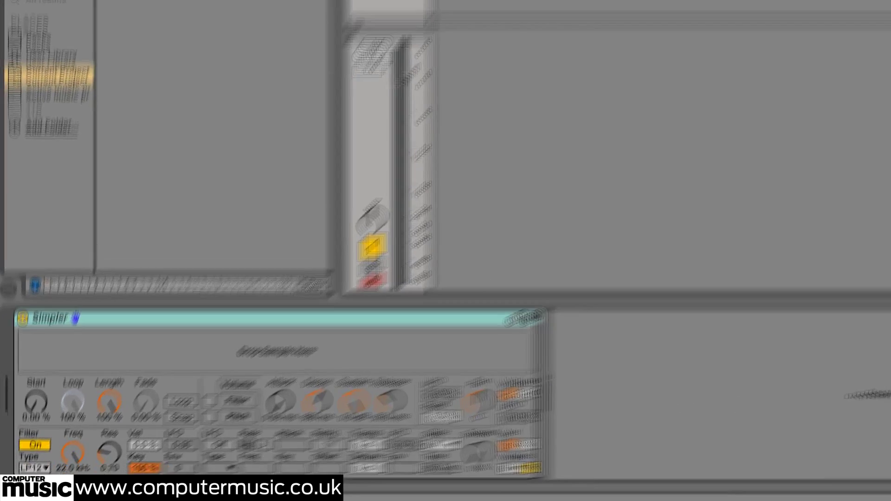
pyautogui.press('Return')
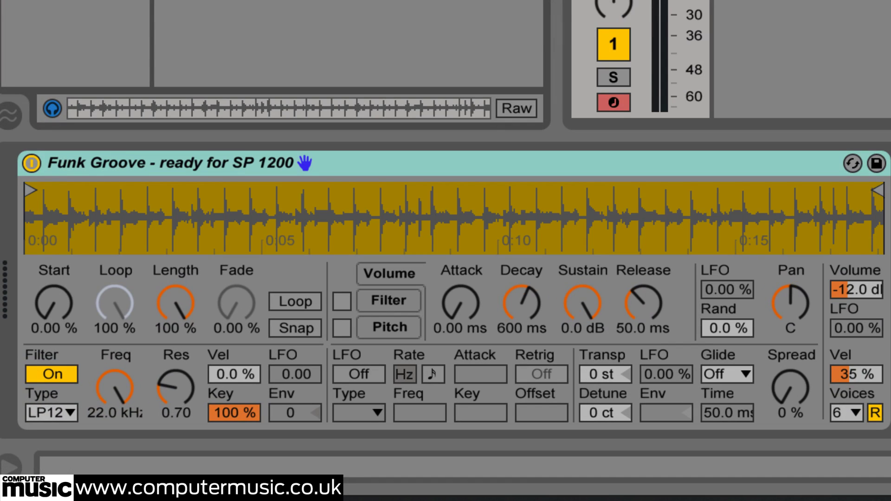
pyautogui.press('space')
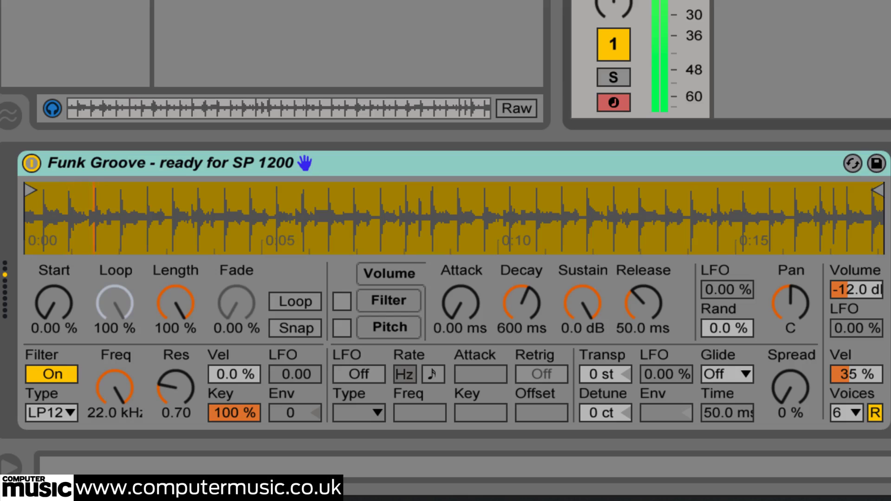
pyautogui.press('space')
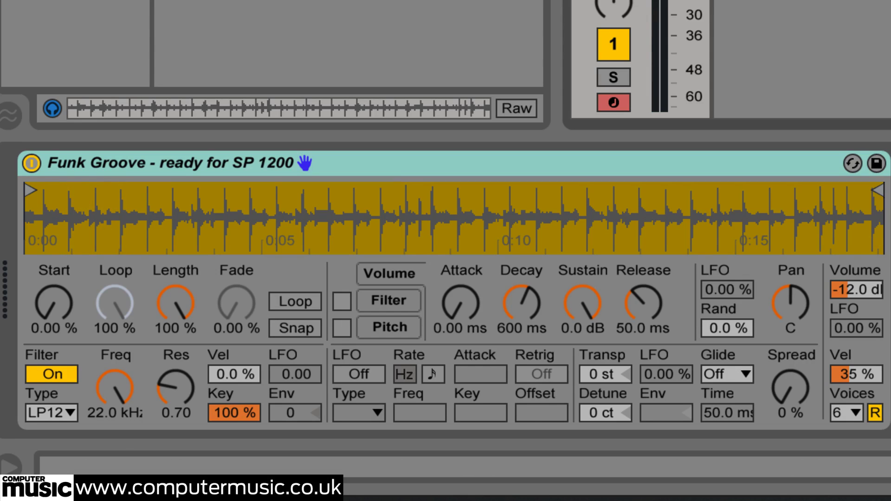
# Step: Set the Simpler's transposition to +5 st and audition the sped-up groove
pyautogui.click(602, 374)
pyautogui.write('5')
pyautogui.press('Return')
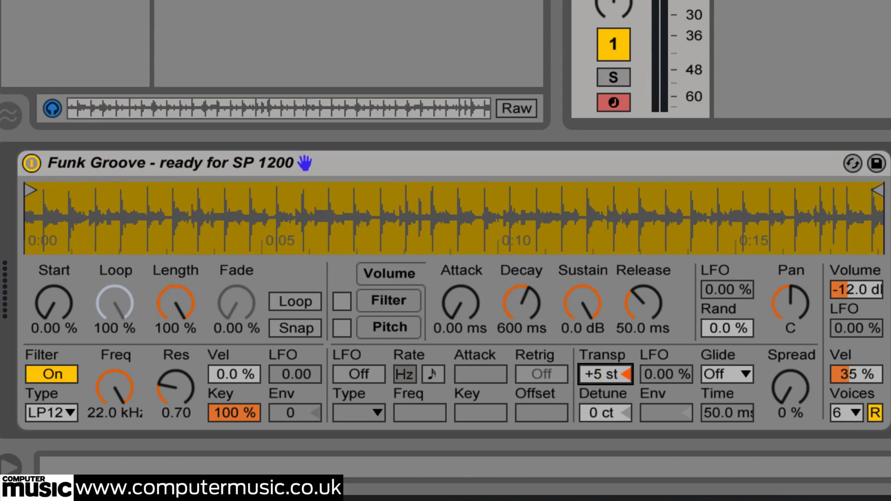
pyautogui.press('space')
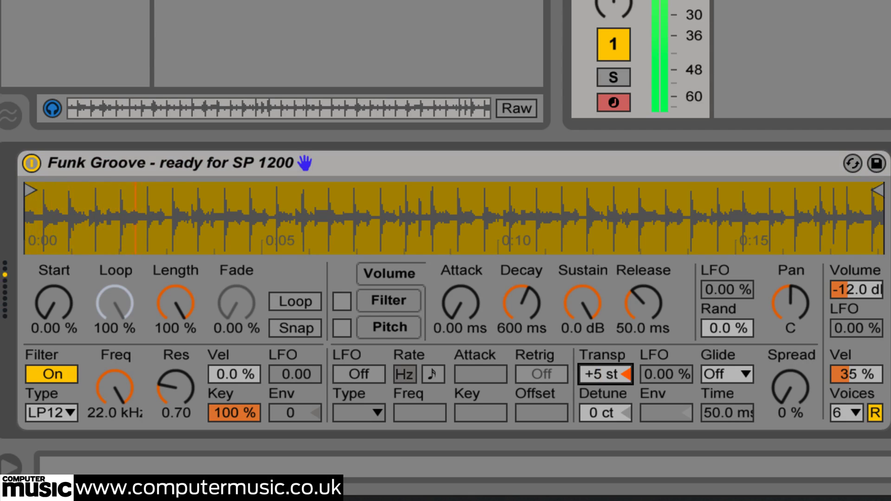
pyautogui.press('space')
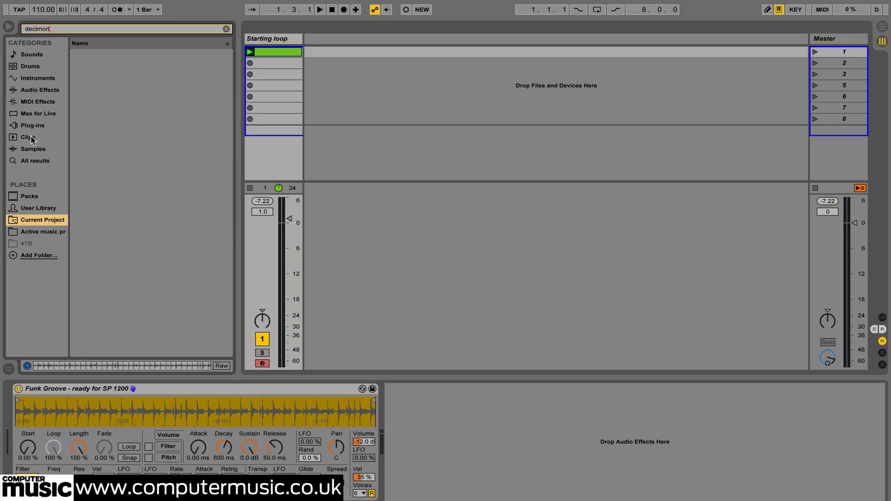
# Step: Find the D16 Group Decimort Audio Unit plug-in and add it to the Starting loop track
pyautogui.click(33, 126)
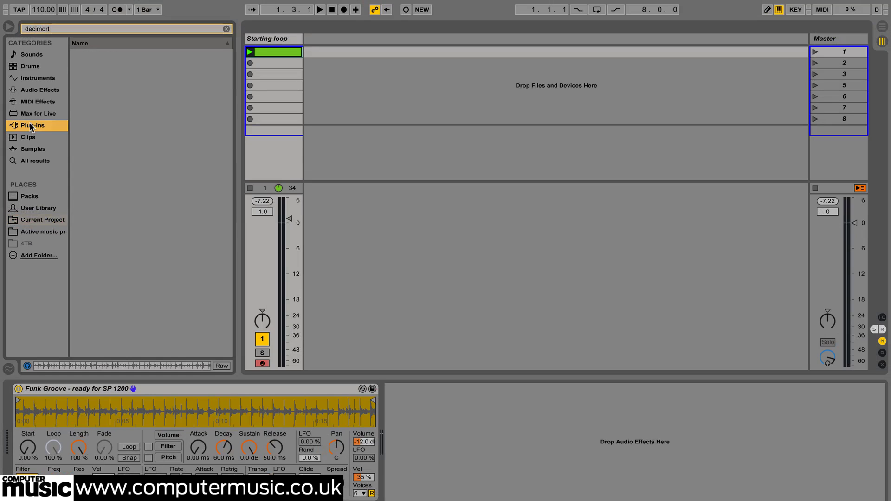
pyautogui.click(75, 66)
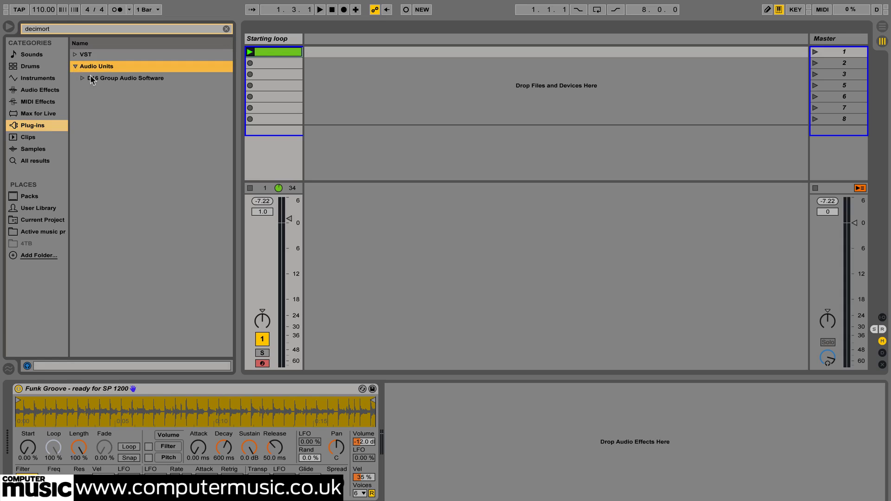
pyautogui.click(82, 78)
pyautogui.click(99, 90)
pyautogui.moveTo(100, 90); pyautogui.dragTo(277, 44)
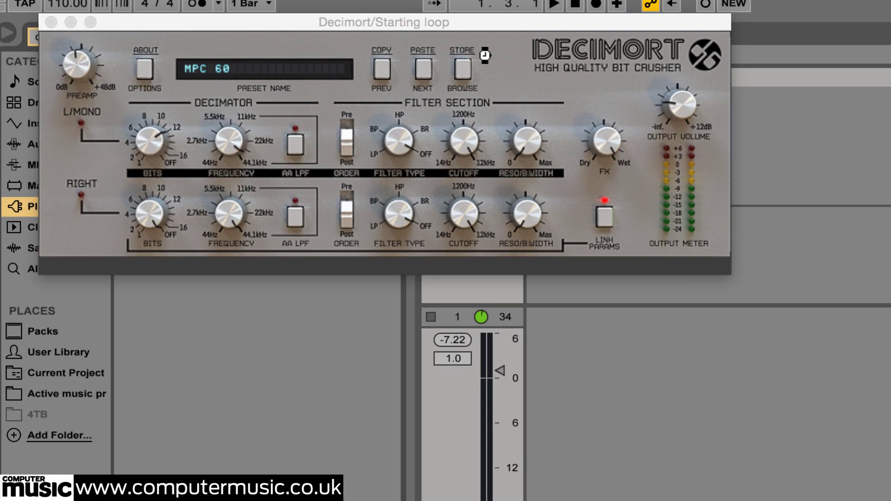
# Step: Load Decimort's SP-1200 preset from the Classic Boxes folder and adjust the preamp level
pyautogui.click(464, 72)
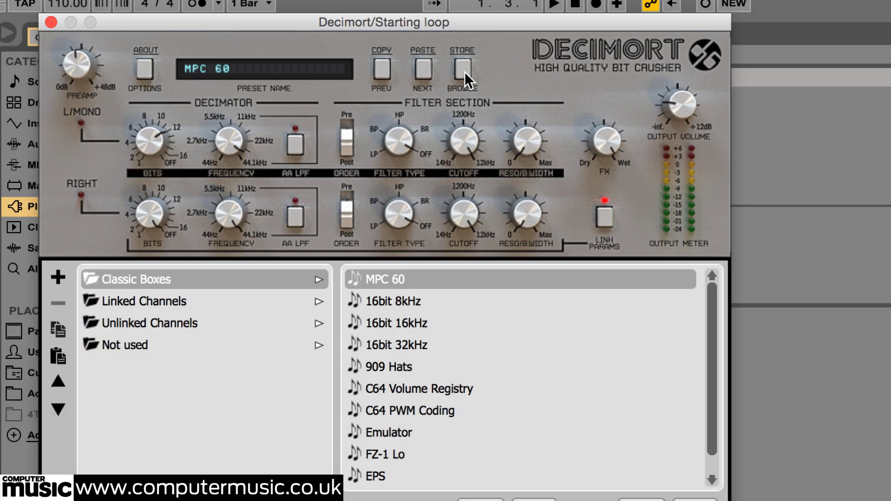
pyautogui.scroll(-1, 448, 367)
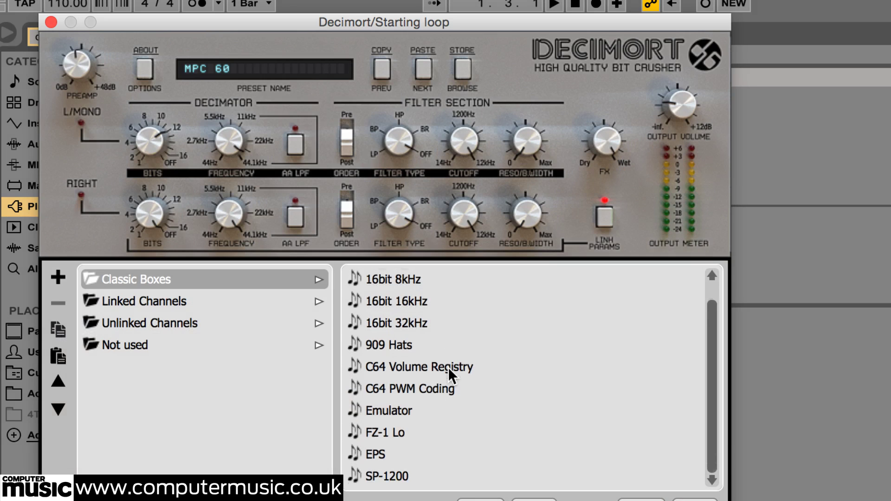
pyautogui.click(388, 476)
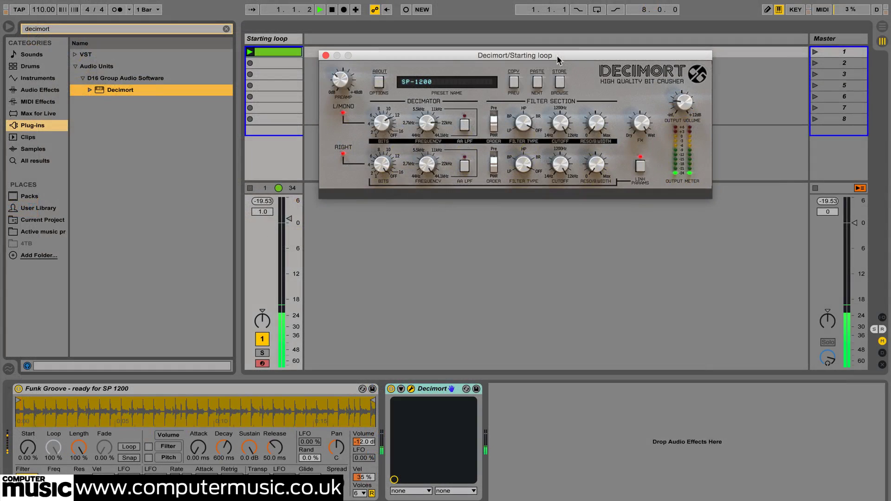
pyautogui.moveTo(342, 79); pyautogui.dragTo(346, 75)
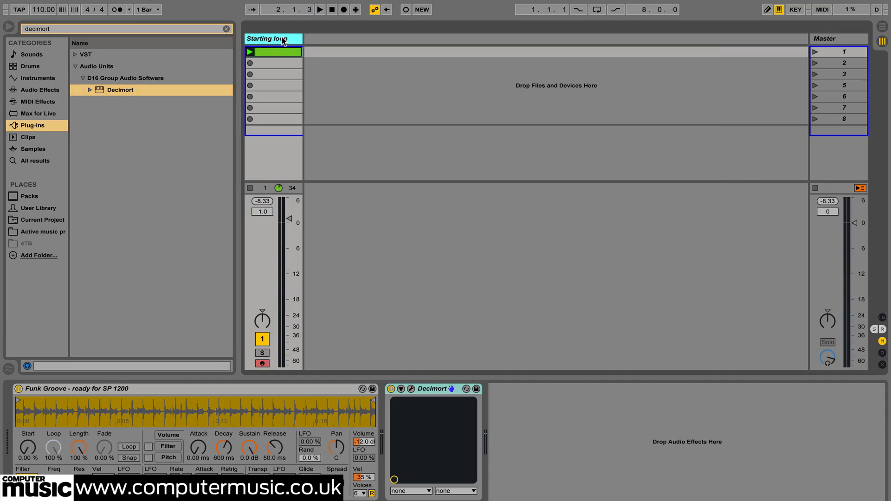
# Step: Freeze the Starting loop track and flatten it to audio
pyautogui.rightClick(282, 41)
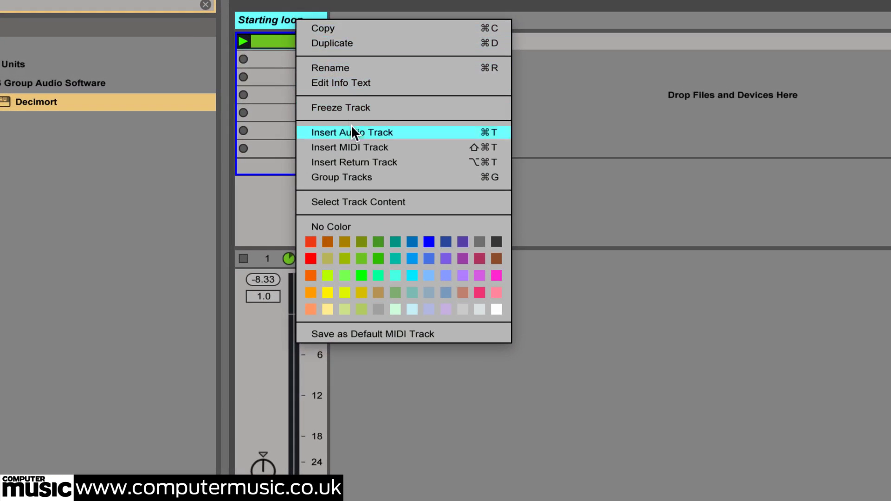
pyautogui.click(354, 107)
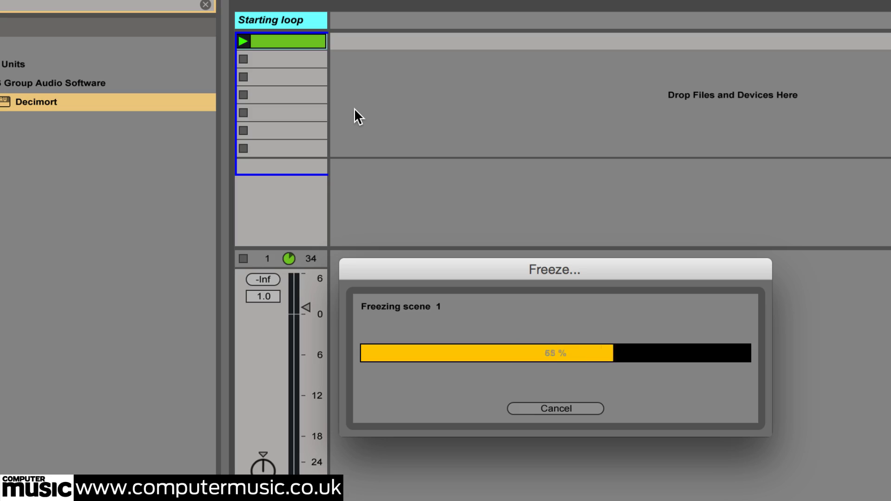
pyautogui.rightClick(291, 20)
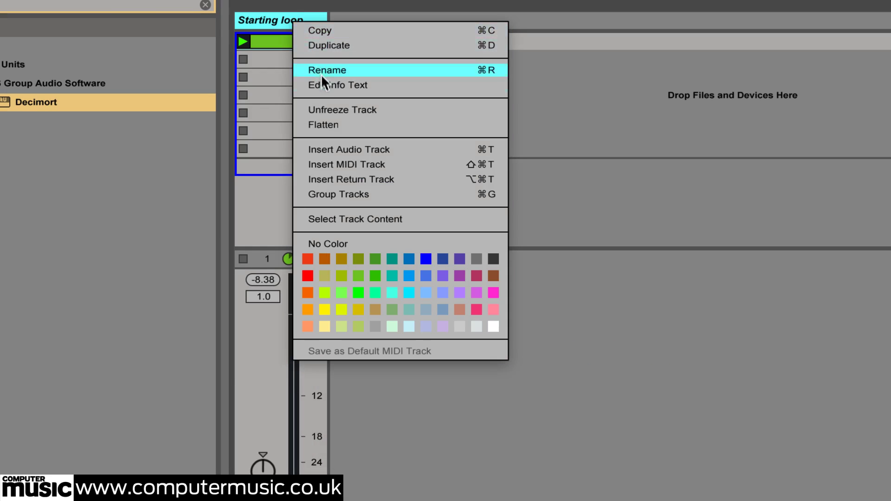
pyautogui.click(335, 123)
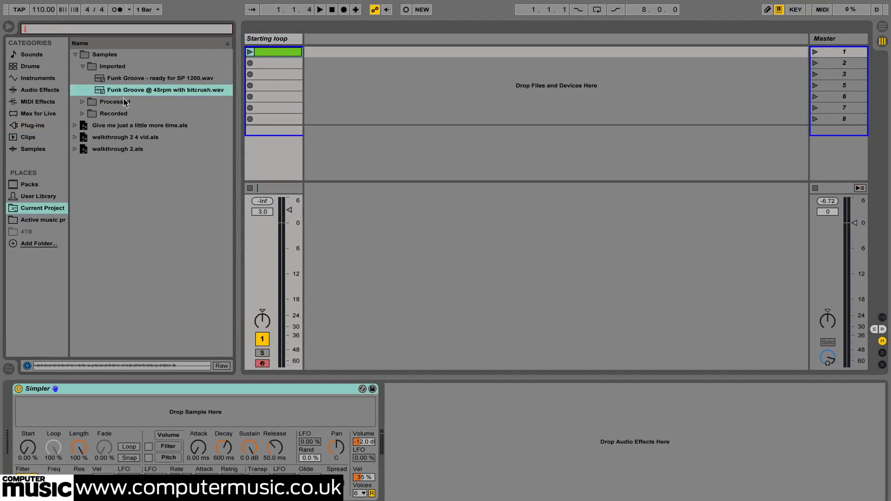
# Step: Load "Funk Groove @ 45rpm with bitcrush.wav" from the project's Imported samples into the empty Simpler
pyautogui.moveTo(104, 93); pyautogui.dragTo(148, 411)
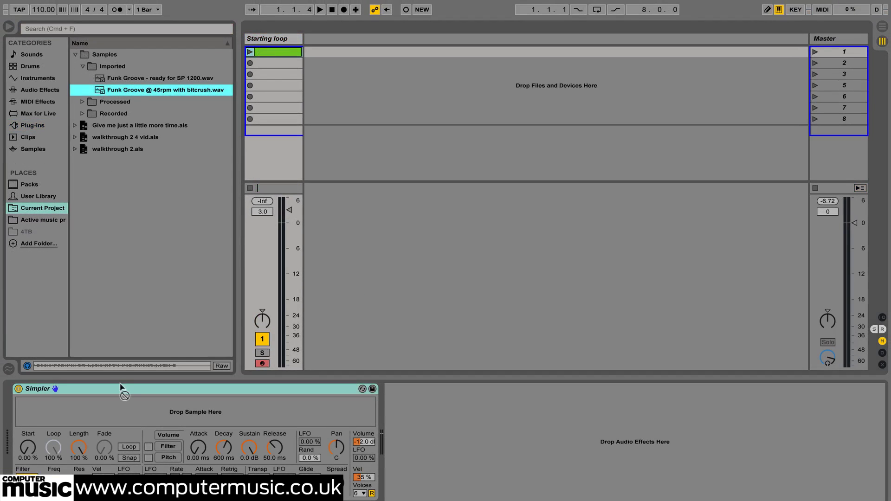
pyautogui.moveTo(328, 237); pyautogui.dragTo(331, 235)
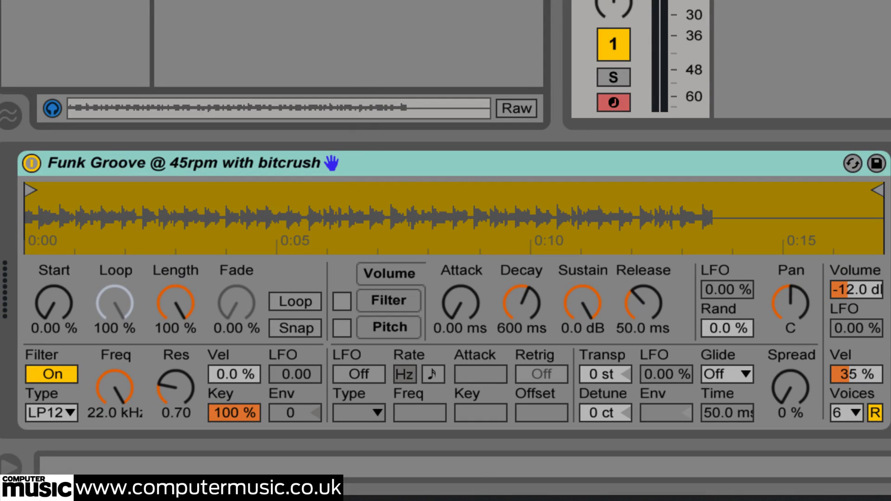
# Step: Set the Simpler's transposition to -5 st and move the sample start marker slightly later in the waveform
pyautogui.click(589, 368)
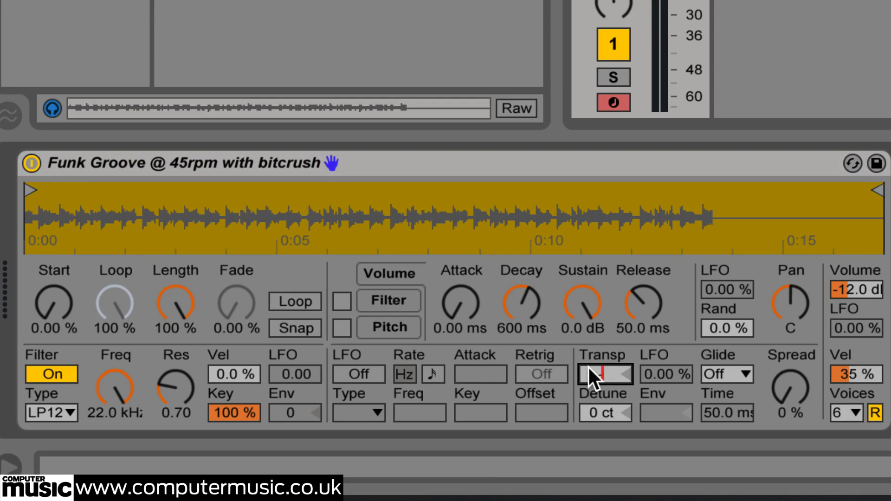
pyautogui.write('-5')
pyautogui.press('Return')
pyautogui.write('-')
pyautogui.press('Return')
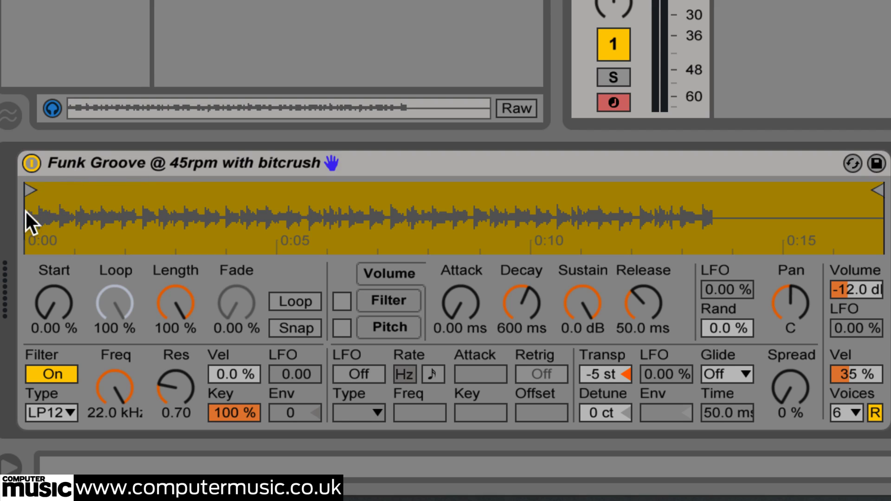
pyautogui.moveTo(56, 220)
pyautogui.mouseDown()
pyautogui.moveTo(56, 250)
pyautogui.moveTo(56, 205)
pyautogui.moveTo(31, 191)
pyautogui.moveTo(40, 191)
pyautogui.mouseUp()
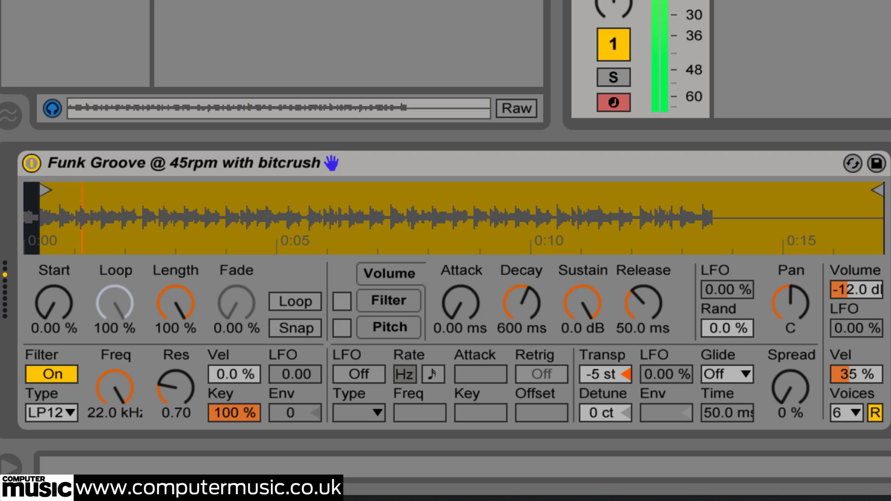
# Step: Raise the Simpler's transposition to -4 st and set its detune to 30 ct
pyautogui.click(597, 375)
pyautogui.press('Up')
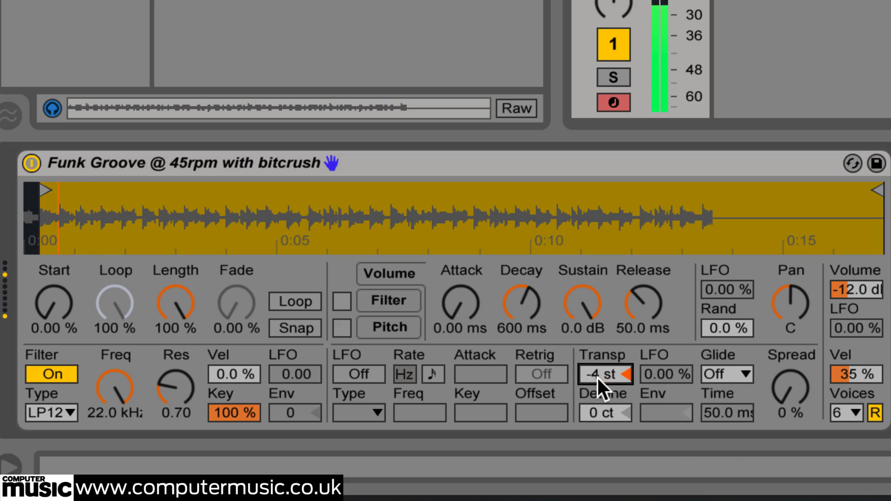
pyautogui.click(591, 411)
pyautogui.write('30')
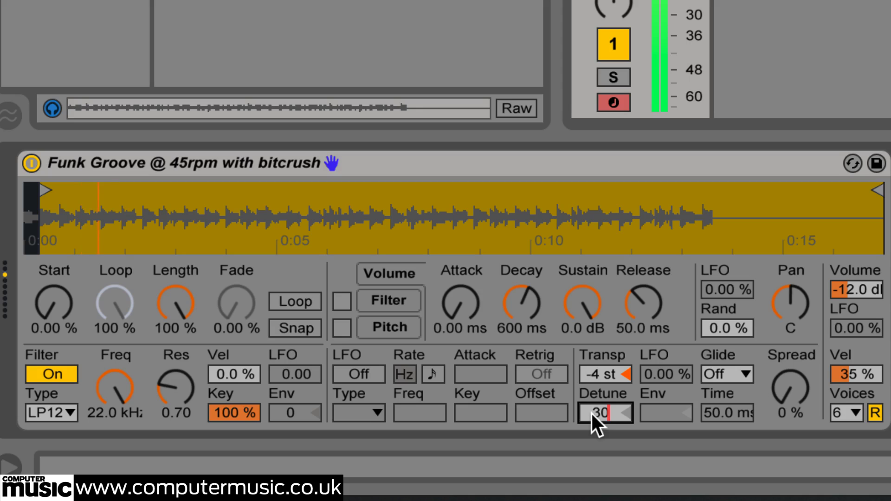
pyautogui.press('Return')
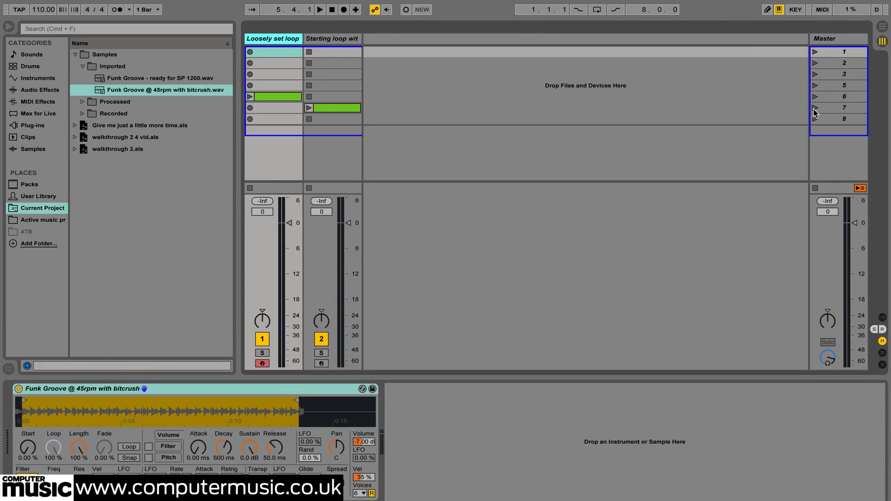
# Step: Play scene 7, stop it, and play scene 6 to compare the starting loop with the loosely set loop
pyautogui.click(815, 109)
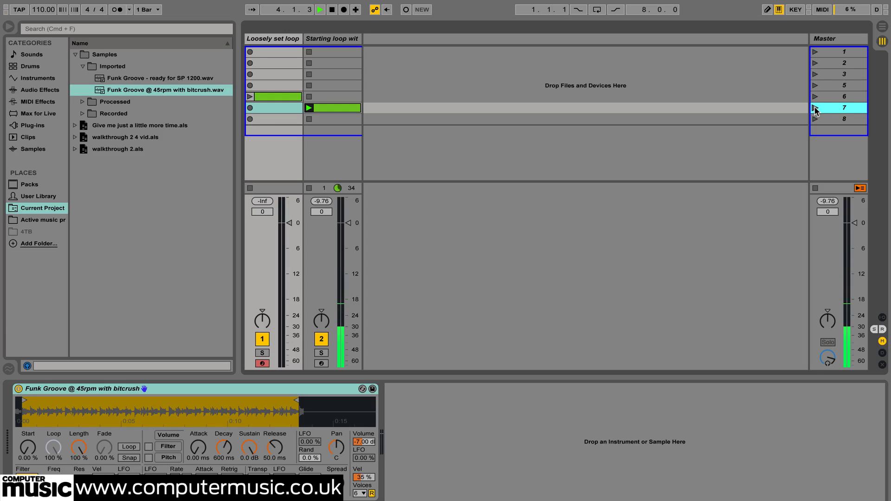
pyautogui.press('space')
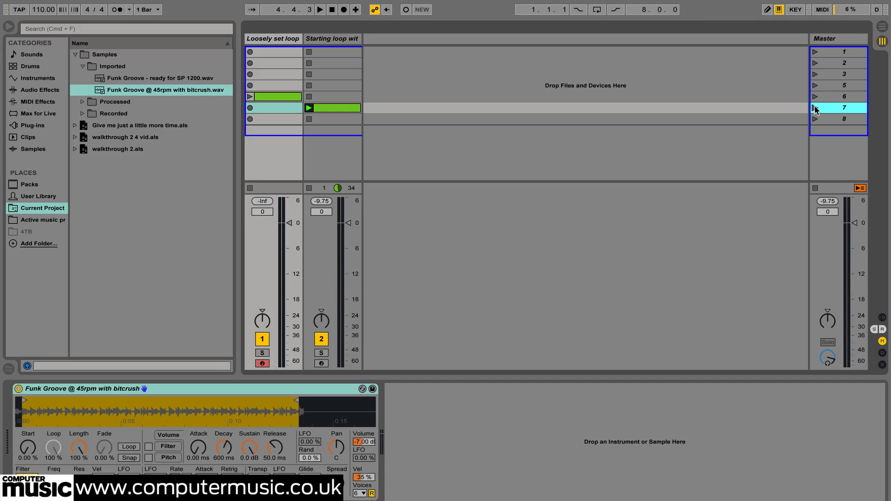
pyautogui.click(815, 97)
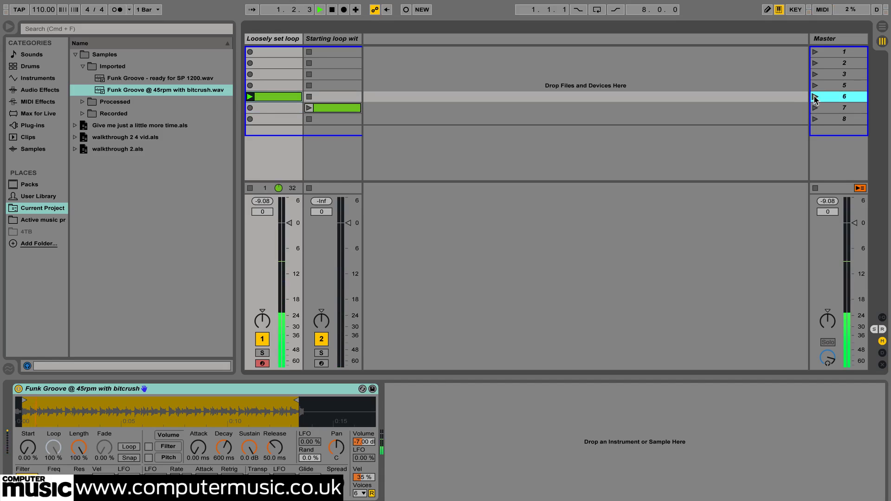